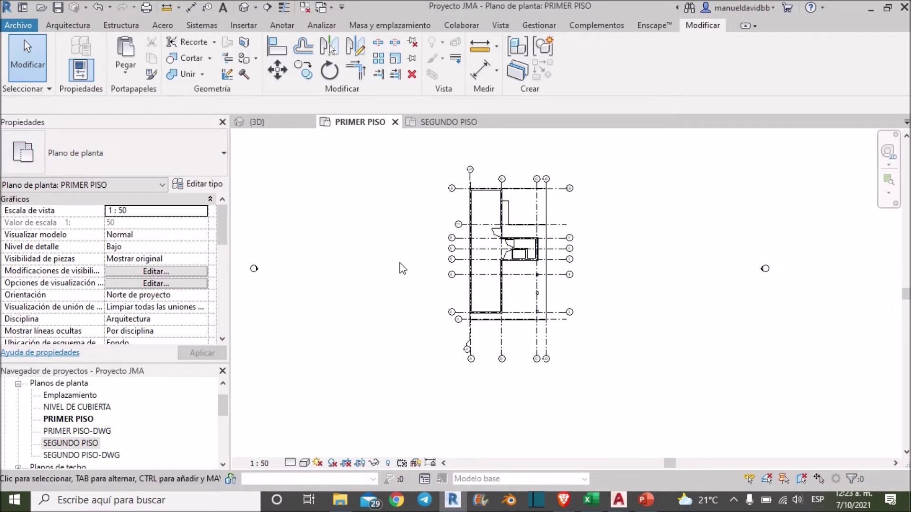
# Start the Arquitectura > Ventana window tool on the PRIMER PISO plan.
pyautogui.click(61, 25)
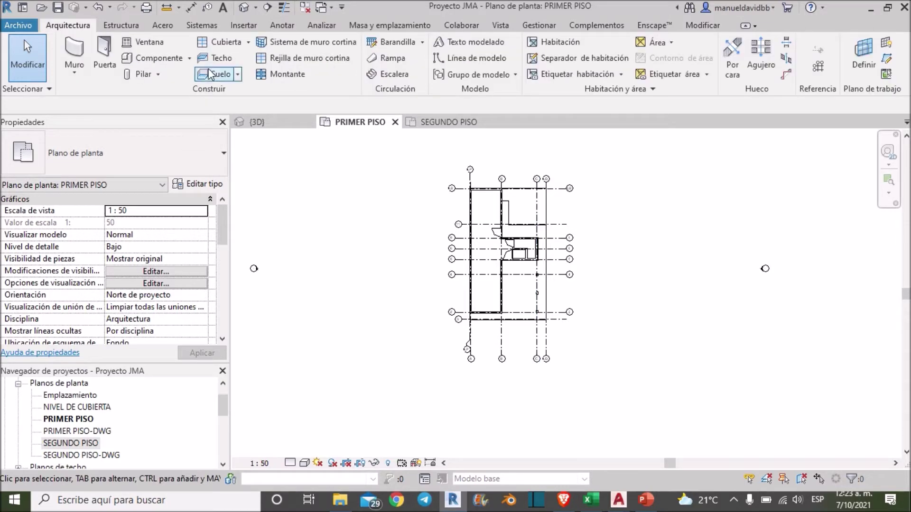
pyautogui.click(145, 44)
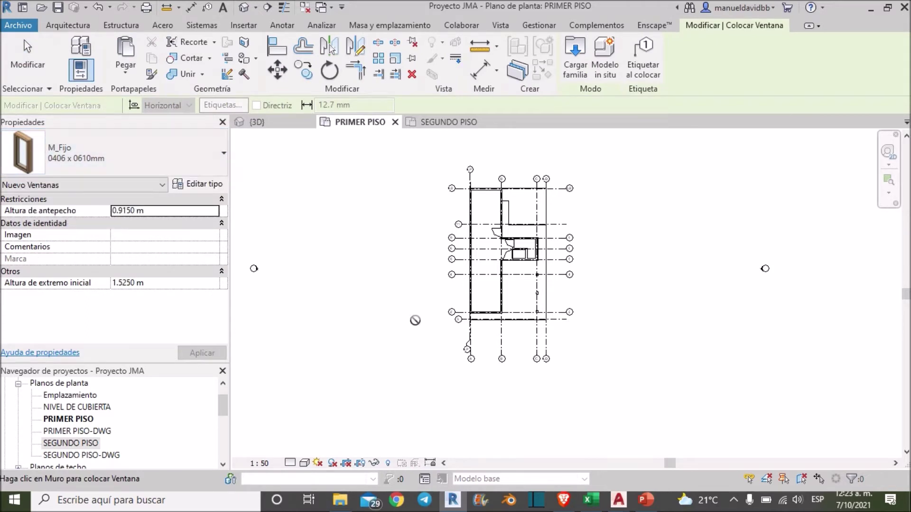
# Place an M_Fijo fixed window in the lower exterior wall of the PRIMER PISO plan.
pyautogui.scroll(3, 469, 256)
pyautogui.scroll(3, 465, 272)
pyautogui.scroll(3, 465, 271)
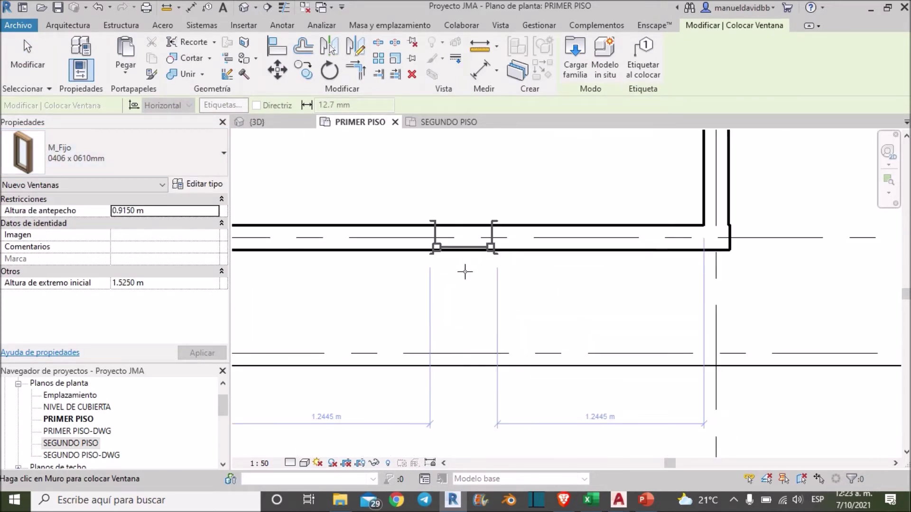
pyautogui.moveTo(470, 253); pyautogui.dragTo(456, 286, button='middle')
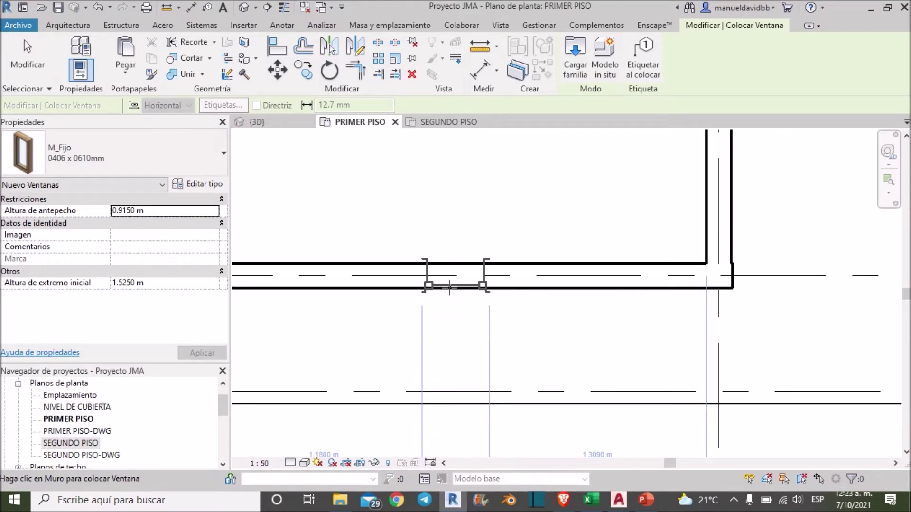
pyautogui.click(432, 287)
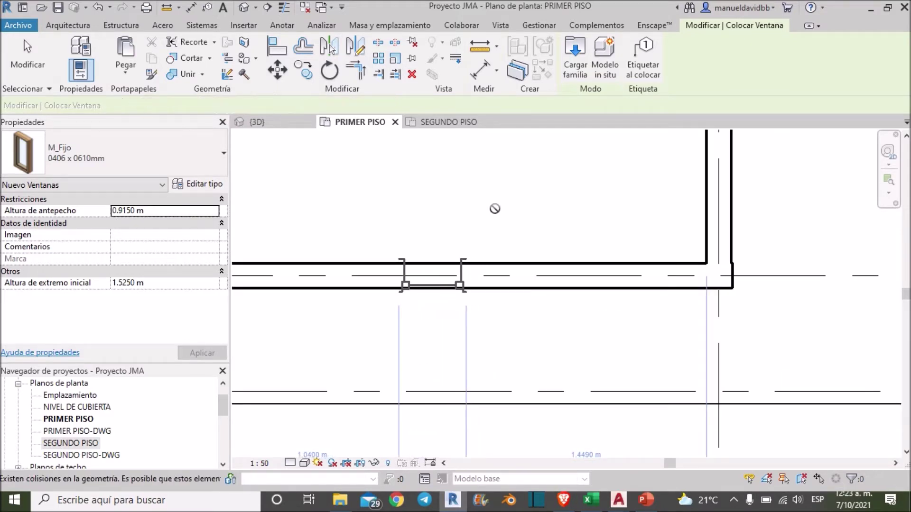
pyautogui.press('Escape')
pyautogui.press('Escape')
pyautogui.scroll(-3, 465, 207)
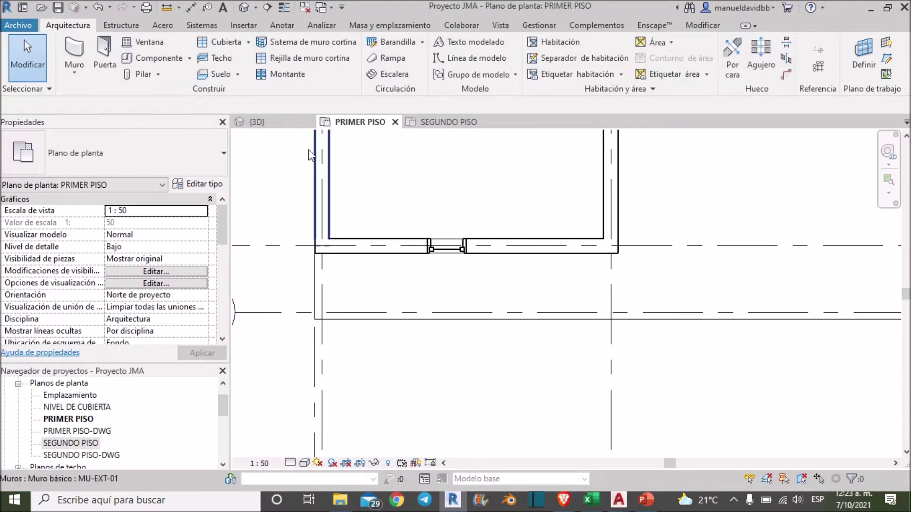
pyautogui.click(257, 122)
# In 3D, zoom to the new M_Fijo 0406 x 0610mm window and select it.
pyautogui.keyDown('shift'); pyautogui.moveTo(355, 273); pyautogui.dragTo(386, 179, button='middle'); pyautogui.keyUp('shift')
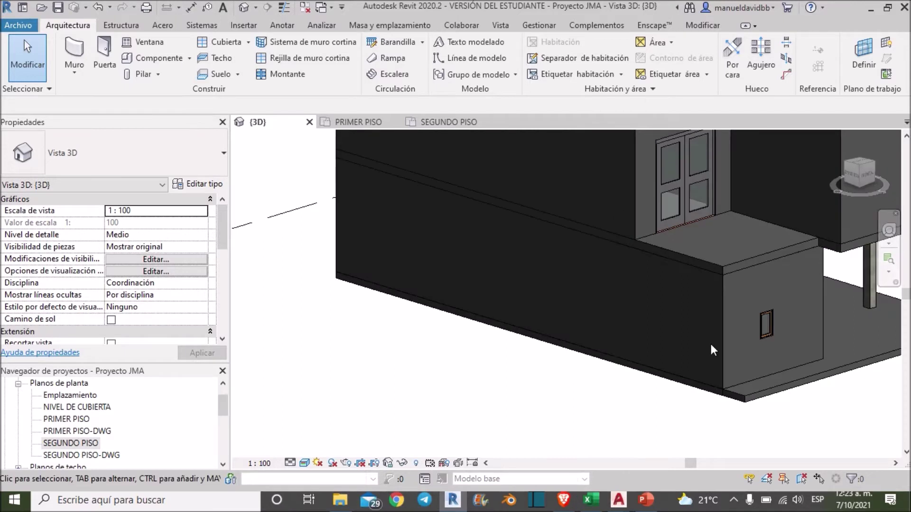
pyautogui.scroll(3, 758, 320)
pyautogui.moveTo(758, 320); pyautogui.dragTo(505, 315, button='middle')
pyautogui.scroll(3, 592, 295)
pyautogui.scroll(1, 592, 295)
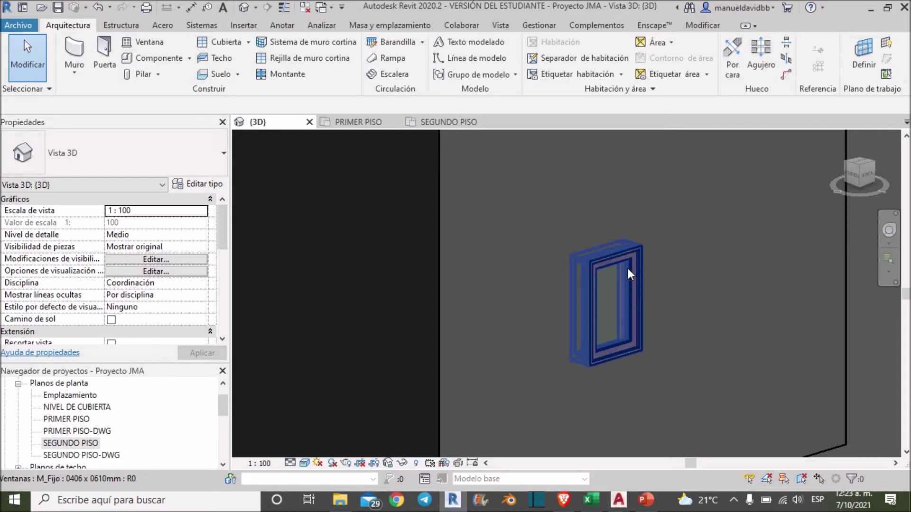
pyautogui.click(628, 268)
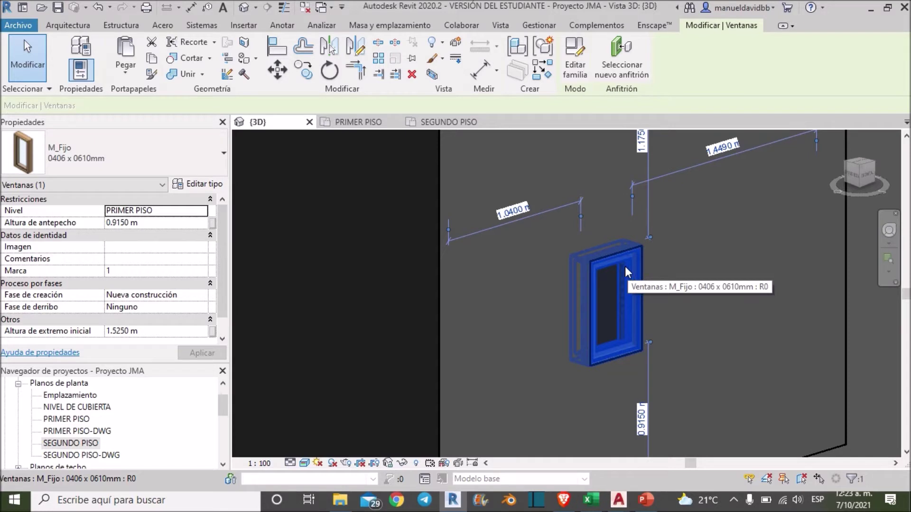
pyautogui.moveTo(628, 269)
pyautogui.keyDown('shift'); pyautogui.mouseDown(button='middle')
pyautogui.moveTo(589, 296)
pyautogui.moveTo(251, 269)
pyautogui.mouseUp(button='middle'); pyautogui.keyUp('shift')
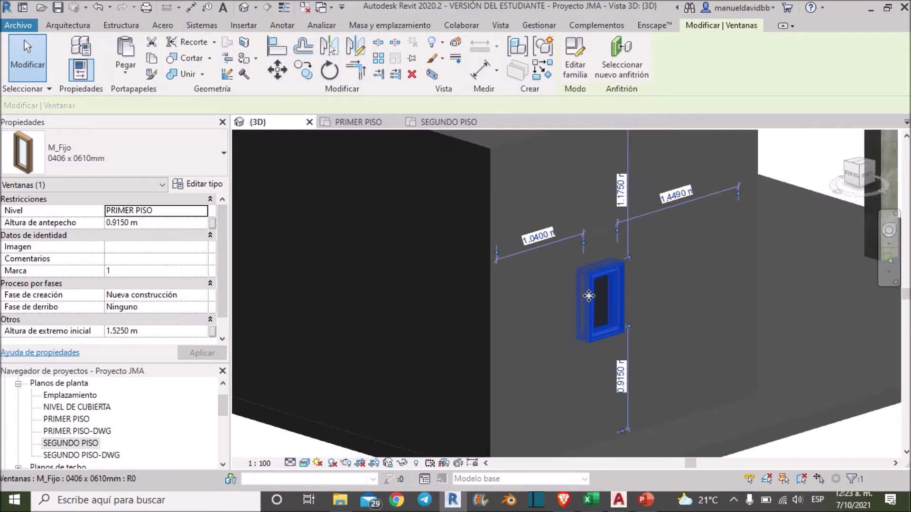
# Set the window's Altura de antepecho (sill height) to 0.5 m.
pyautogui.click(173, 224)
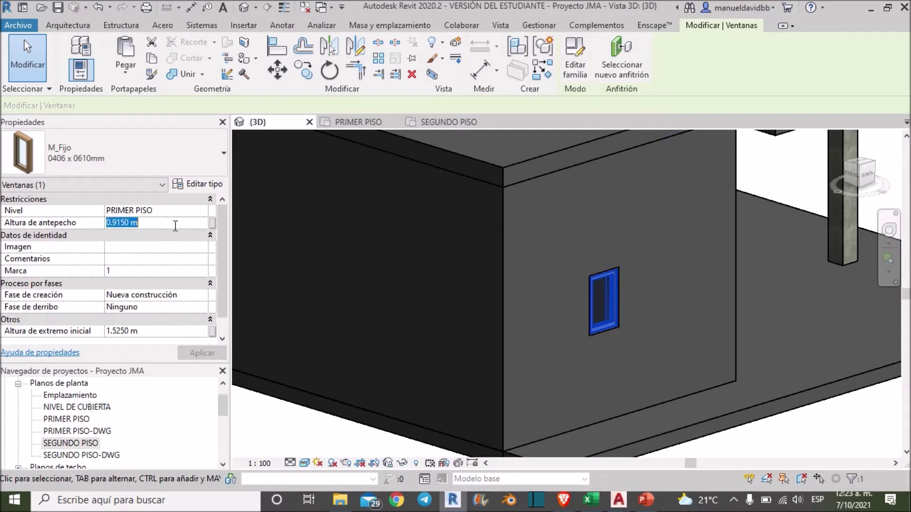
pyautogui.write('0.5')
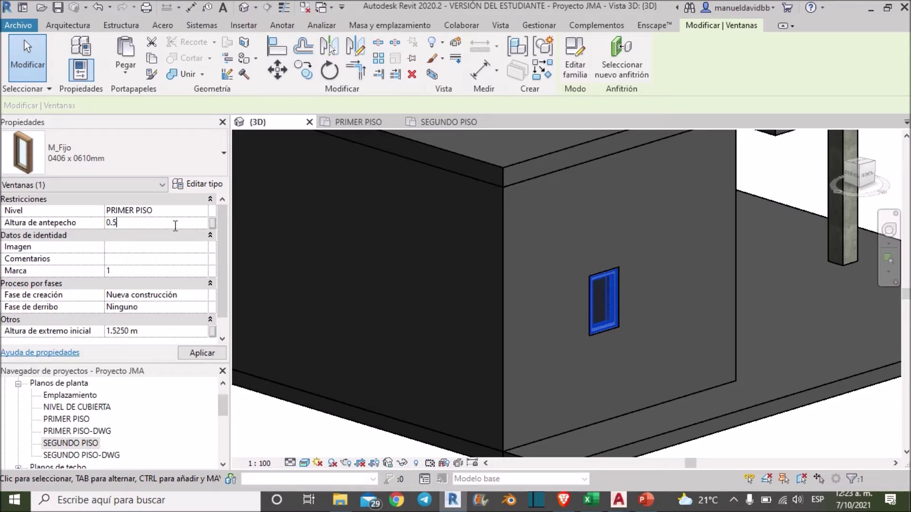
pyautogui.press('Return')
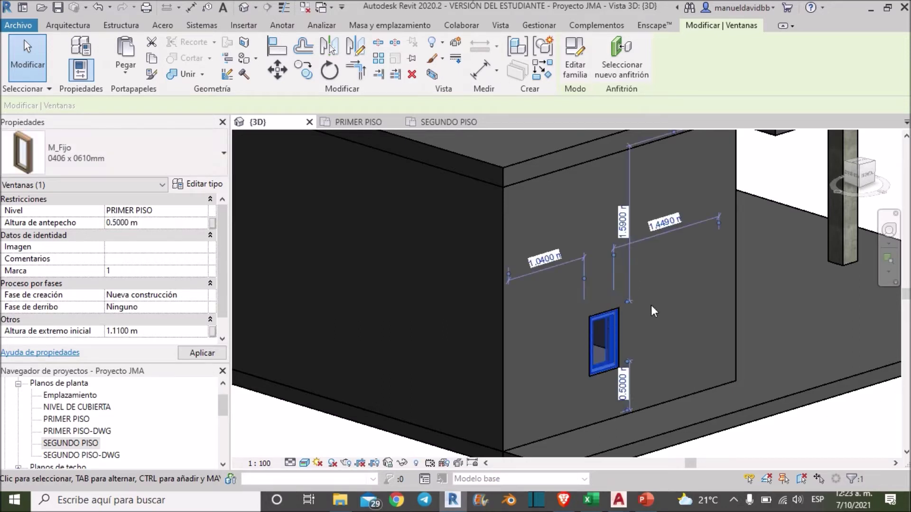
# Start duplicating the window's 0406 x 0610mm type from its type properties.
pyautogui.scroll(1, 659, 368)
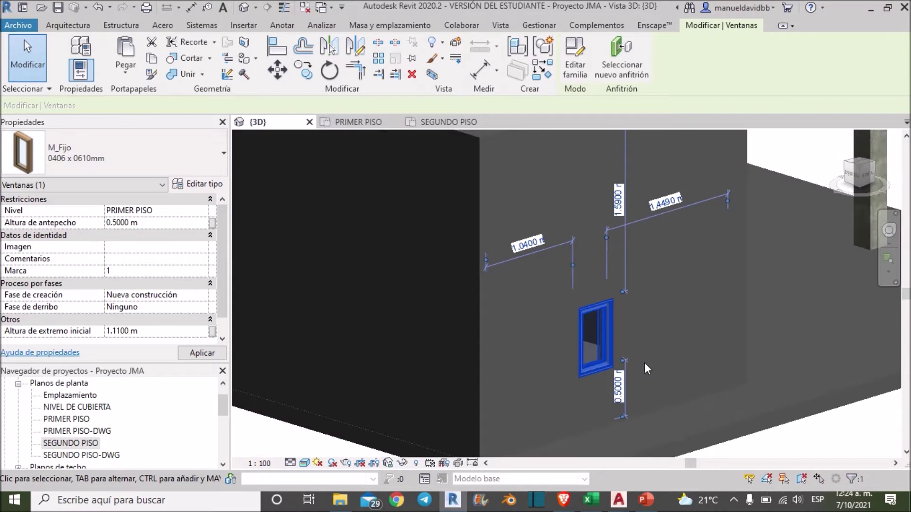
pyautogui.scroll(-1, 644, 363)
pyautogui.scroll(-1, 643, 355)
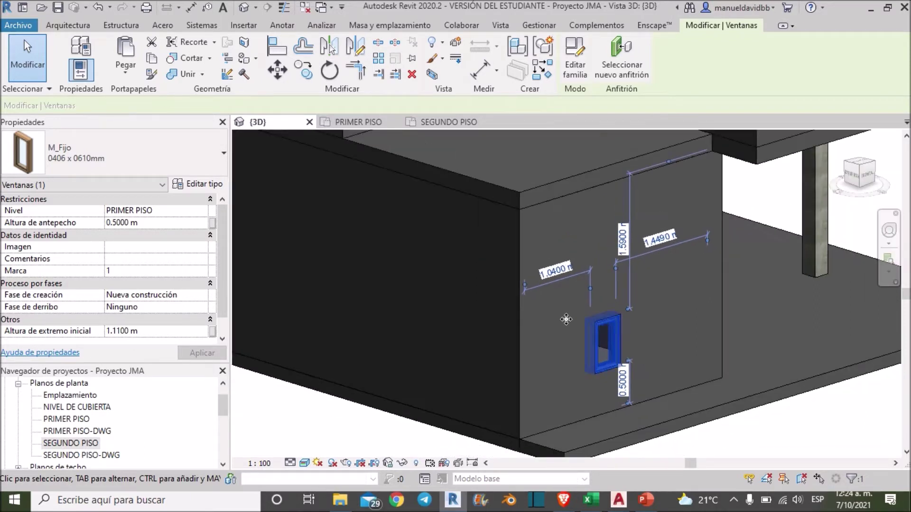
pyautogui.scroll(1, 608, 320)
pyautogui.scroll(1, 604, 325)
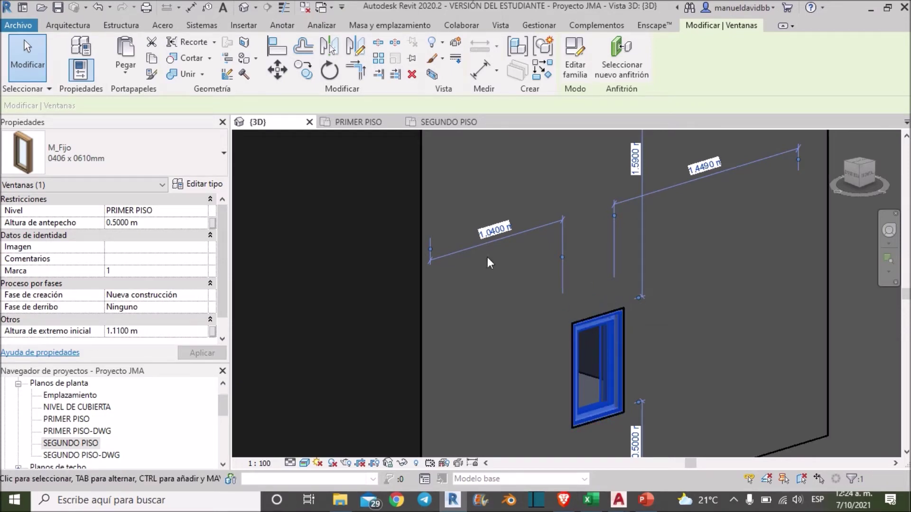
pyautogui.click(203, 184)
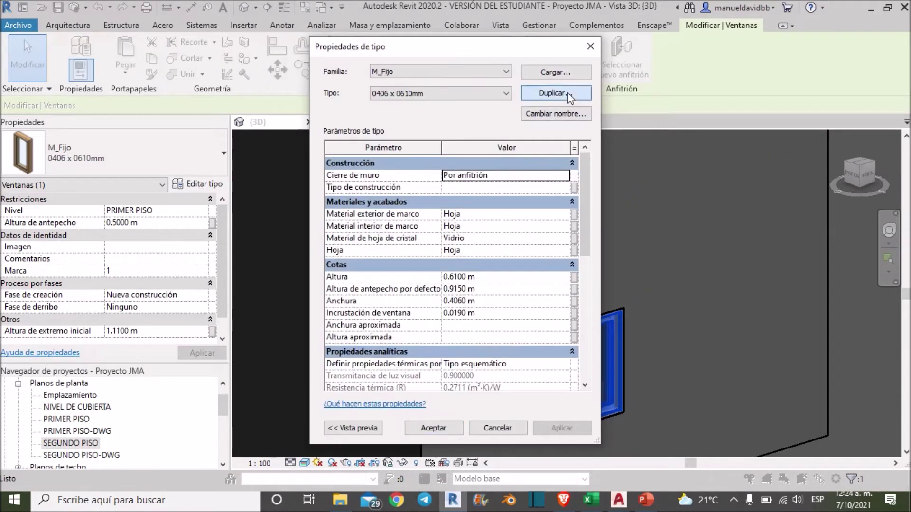
pyautogui.click(567, 92)
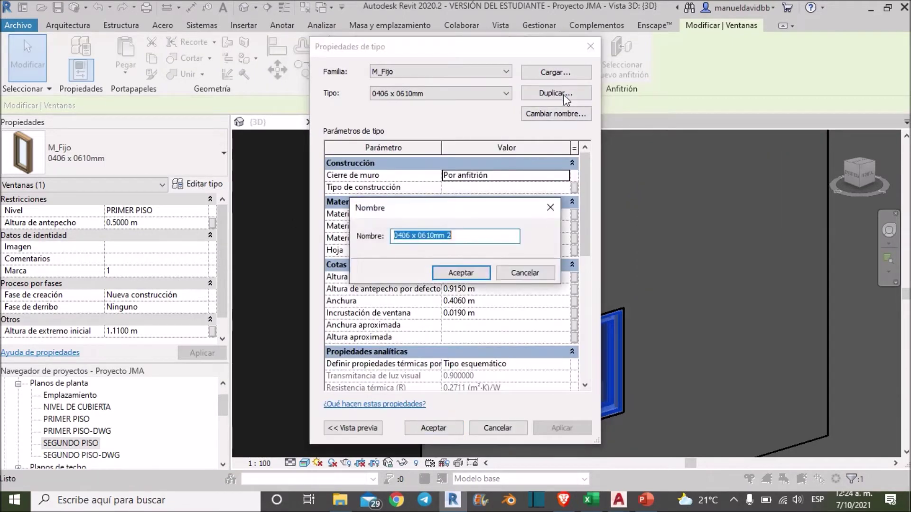
# Name the duplicated window type '0406 x 0610mm 2'.
pyautogui.click(455, 237)
pyautogui.press('BackSpace')
pyautogui.press('BackSpace')
pyautogui.write('2')
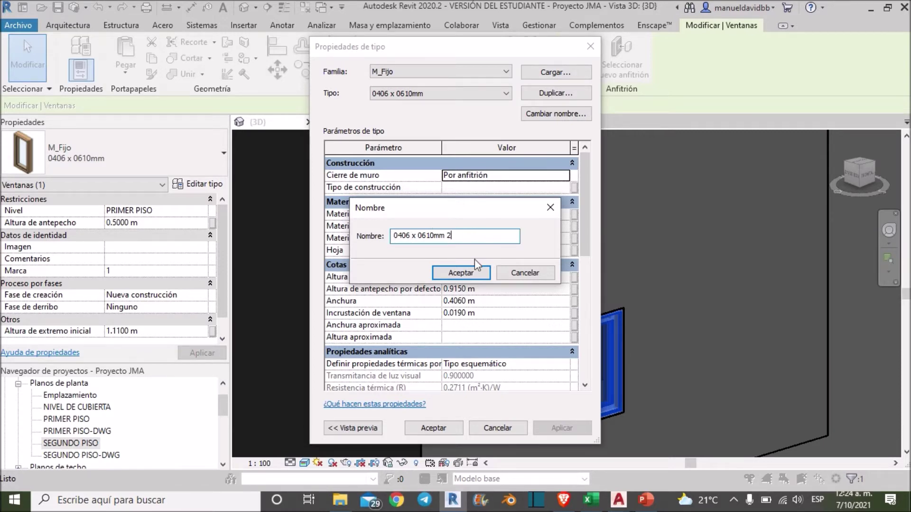
pyautogui.click(456, 273)
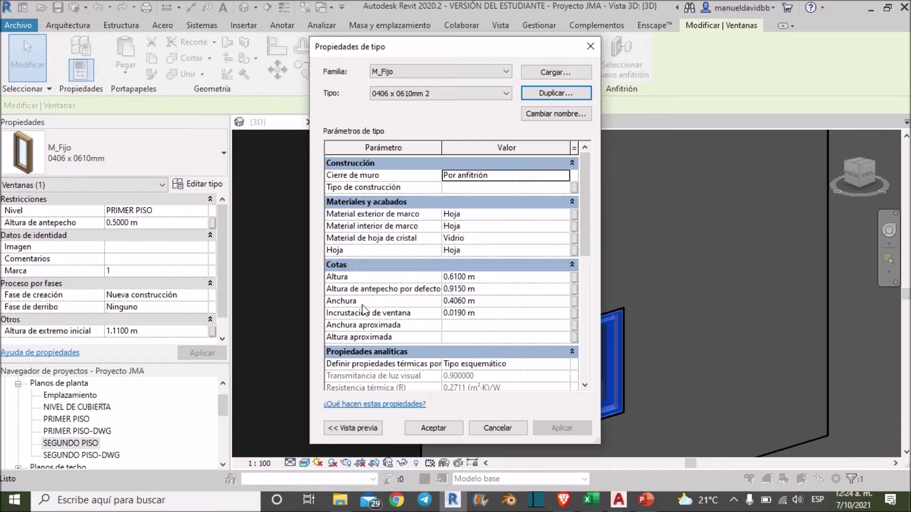
# Give the new type a height of 1.2 m and a width of 2.5 m.
pyautogui.click(494, 278)
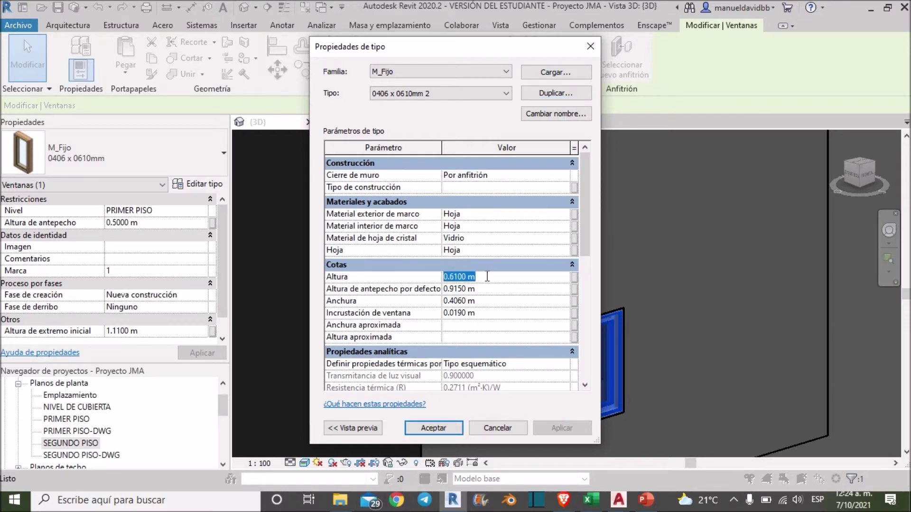
pyautogui.write('1.2')
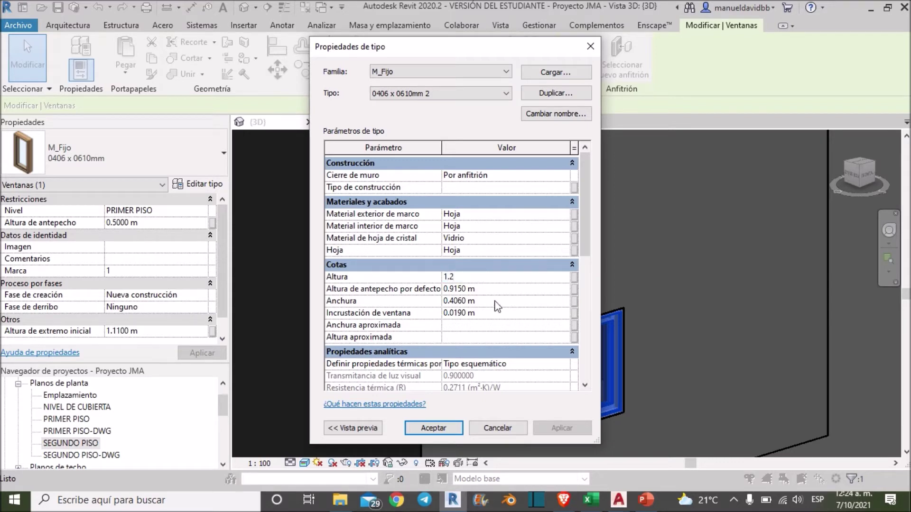
pyautogui.click(496, 301)
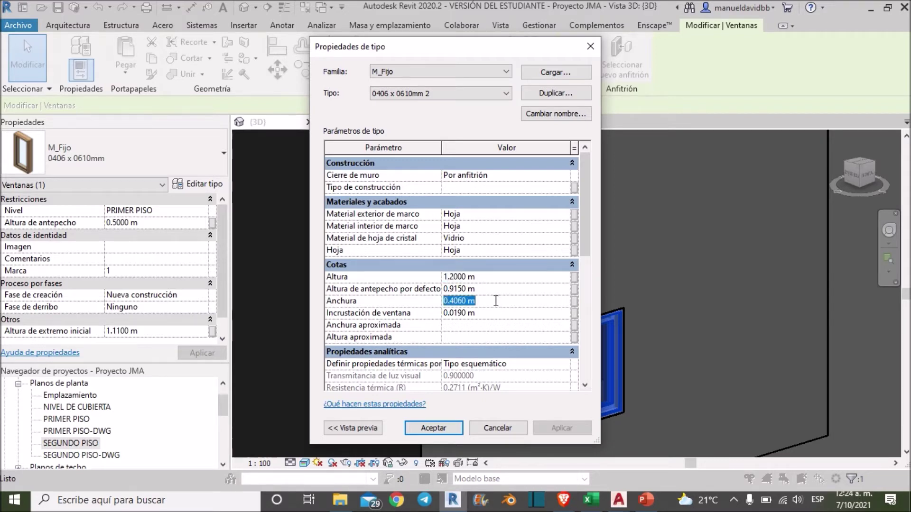
pyautogui.write('2')
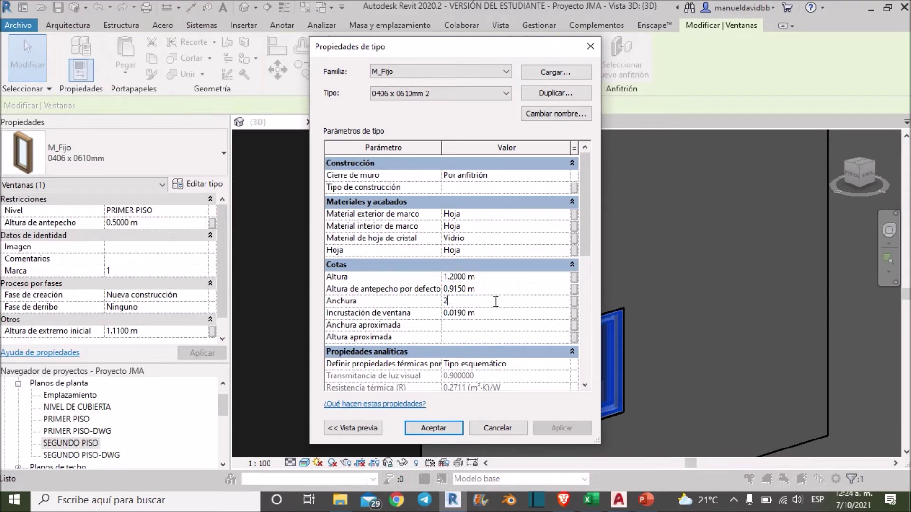
pyautogui.click(433, 428)
pyautogui.scroll(5, 535, 298)
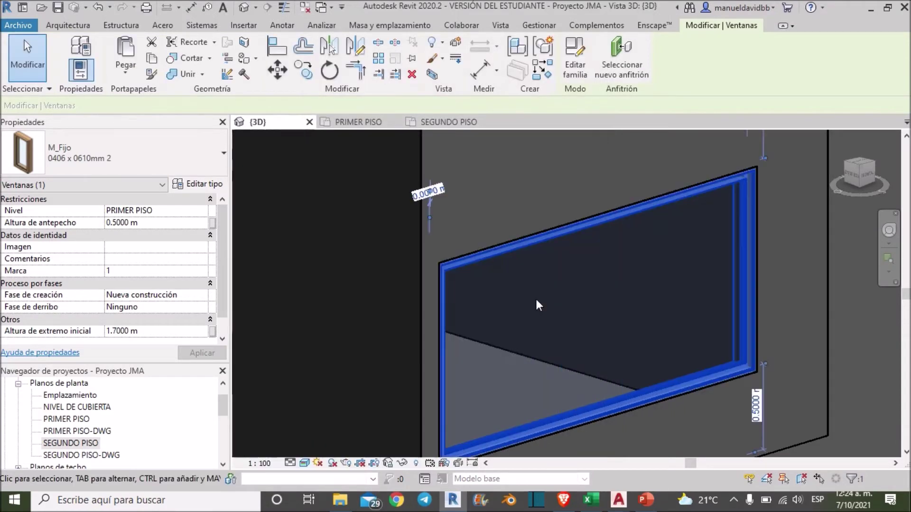
# On PRIMER PISO, slide the wide window to sit 0.20 m and 0.195 m from the wall ends.
pyautogui.keyDown('shift'); pyautogui.moveTo(535, 296); pyautogui.dragTo(596, 273, button='middle'); pyautogui.keyUp('shift')
pyautogui.click(448, 122)
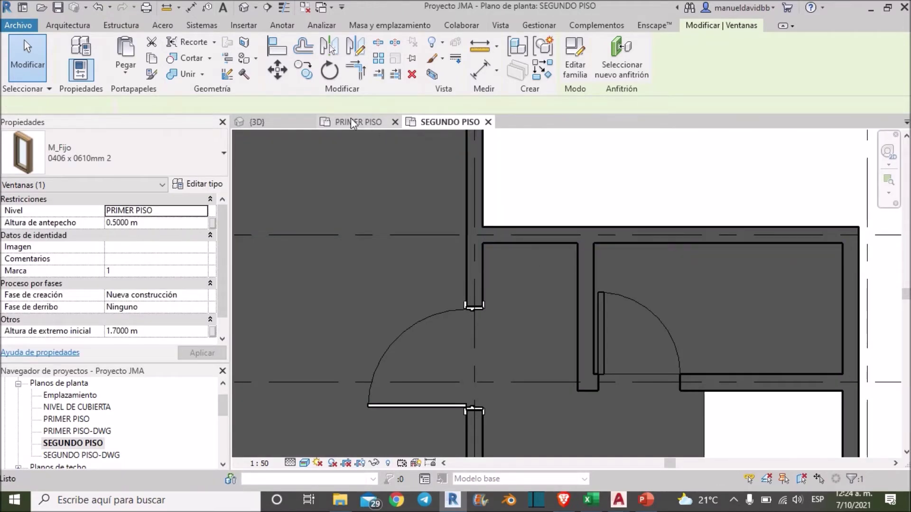
pyautogui.click(352, 121)
pyautogui.moveTo(525, 258); pyautogui.dragTo(546, 228)
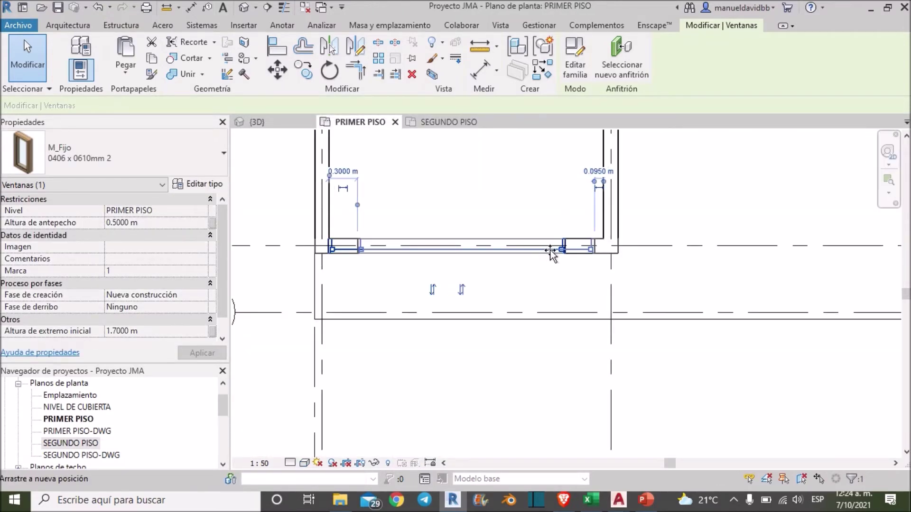
pyautogui.press('Escape')
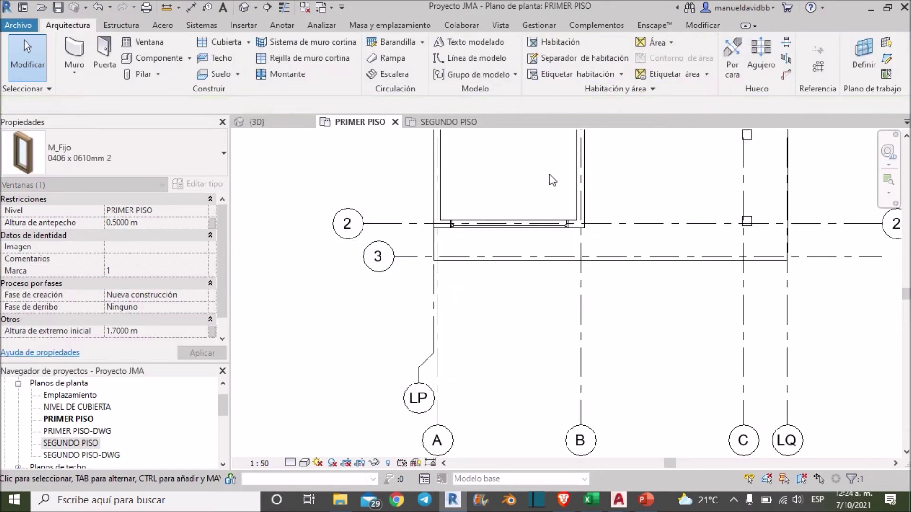
# Open the M_Fijo family of the window at grid 2 in the family editor.
pyautogui.scroll(-4, 529, 274)
pyautogui.click(494, 352)
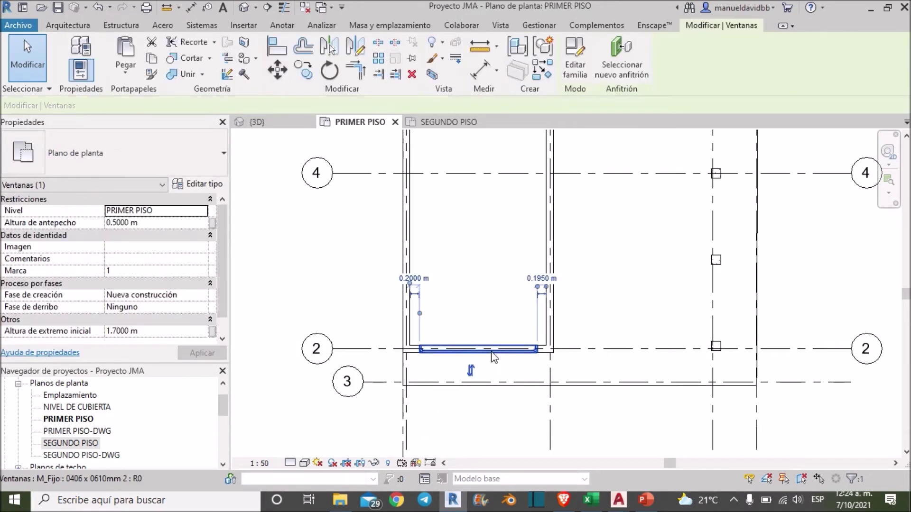
pyautogui.click(572, 63)
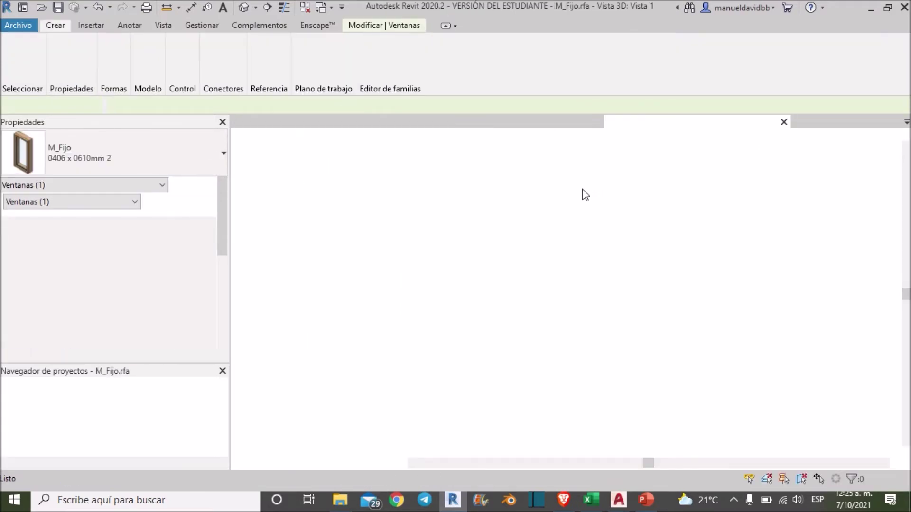
pyautogui.click(571, 122)
pyautogui.click(479, 257)
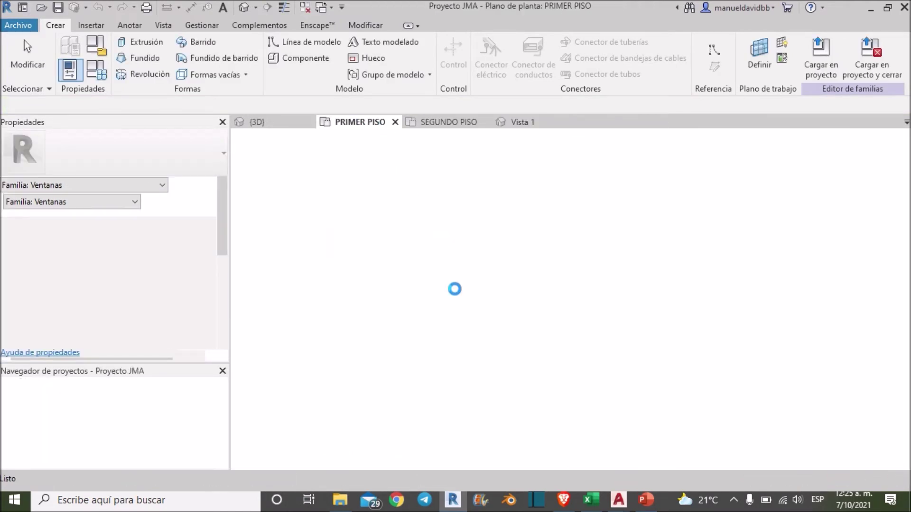
pyautogui.click(466, 356)
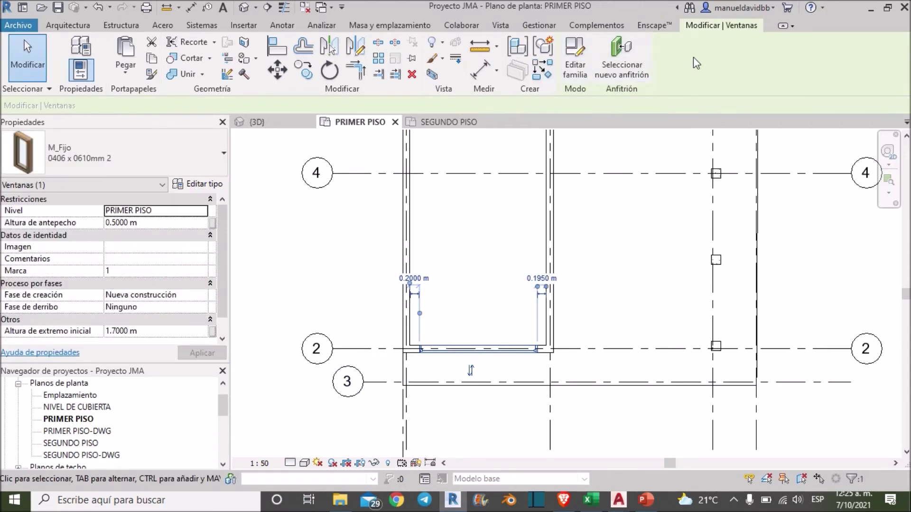
# Zoom out in the 3D view to check the widened first-floor window.
pyautogui.press('Escape')
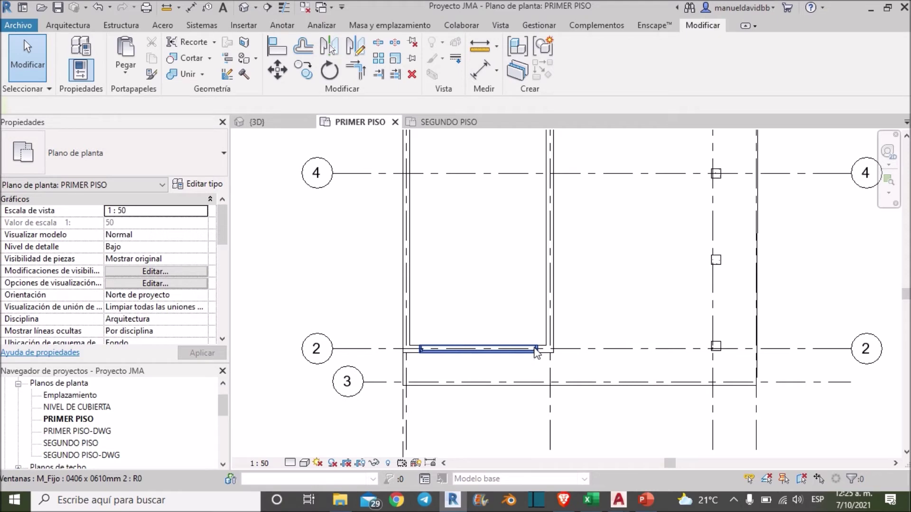
pyautogui.click(265, 122)
pyautogui.scroll(-2, 537, 285)
pyautogui.scroll(-1, 551, 249)
pyautogui.scroll(-1, 551, 249)
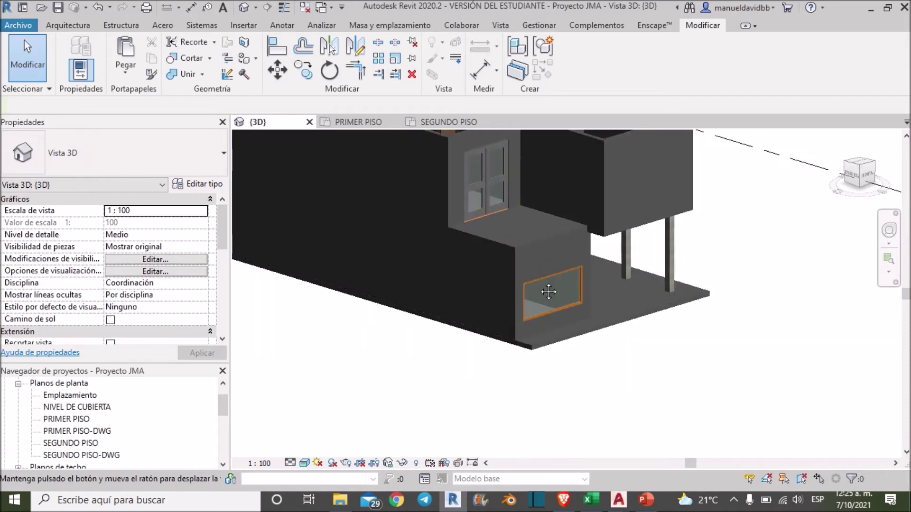
pyautogui.scroll(-1, 551, 249)
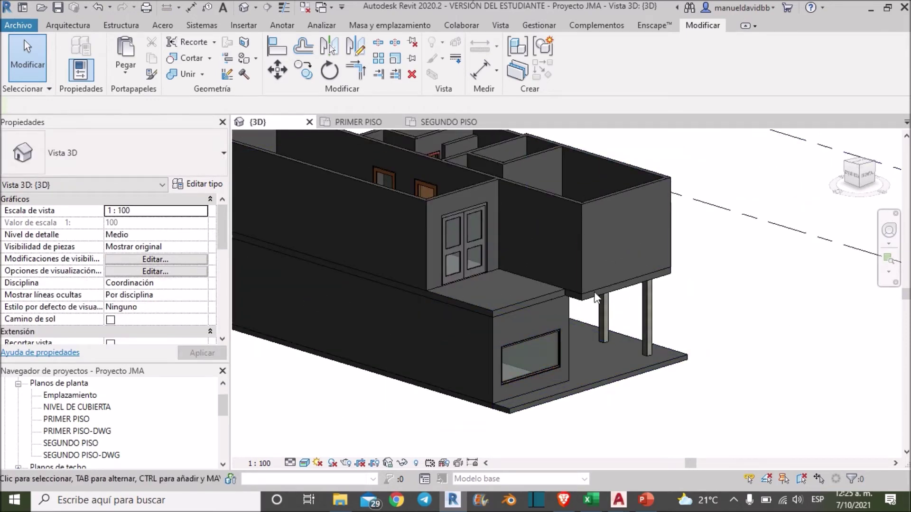
# Show the SEGUNDO PISO plan, panned toward the rooms near grid 7.
pyautogui.click(453, 131)
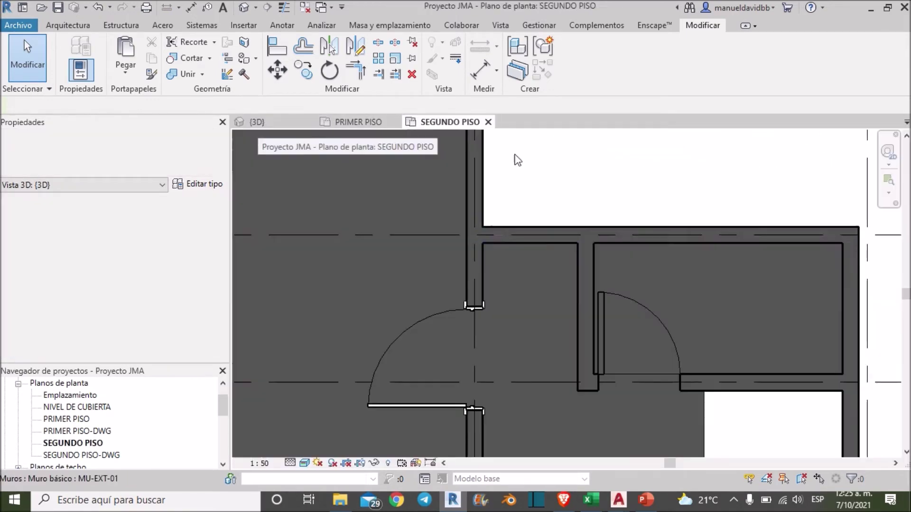
pyautogui.scroll(-2, 598, 276)
pyautogui.scroll(2, 635, 346)
pyautogui.scroll(-1, 635, 346)
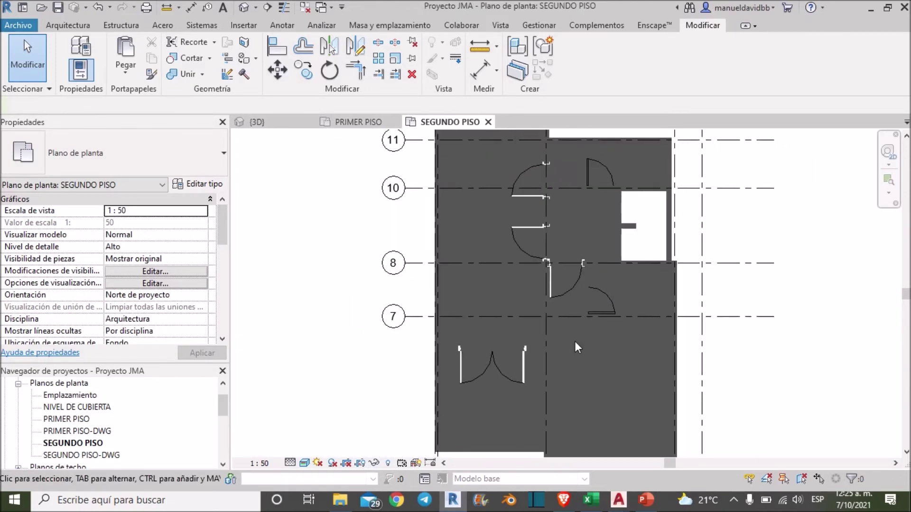
pyautogui.moveTo(574, 341); pyautogui.dragTo(522, 229, button='middle')
pyautogui.scroll(2, 354, 210)
pyautogui.press('Escape')
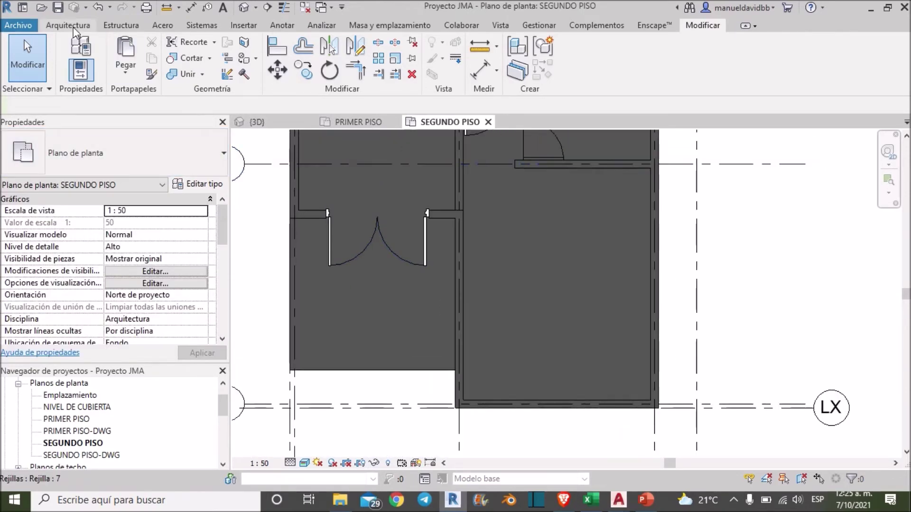
# Start the window tool (WN) with type M_Fijo 0406 x 0610mm 2 selected.
pyautogui.click(68, 25)
pyautogui.press('w')
pyautogui.press('n')
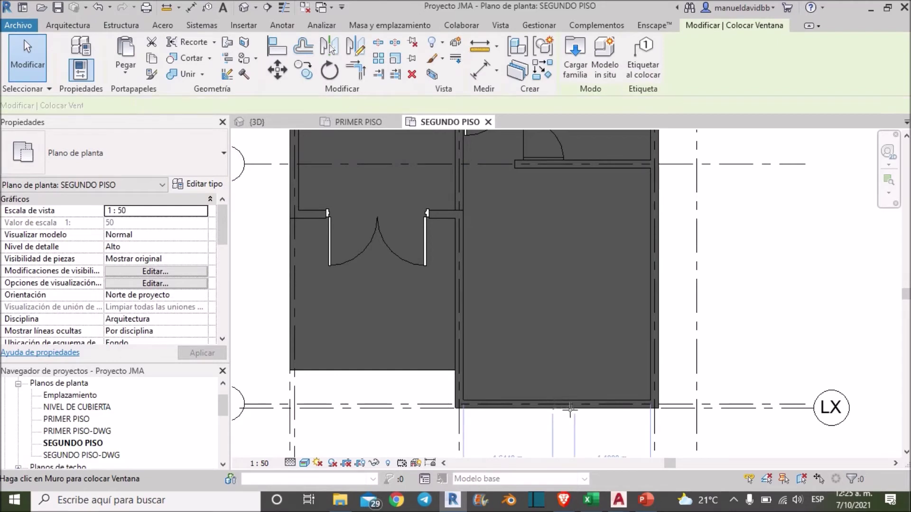
pyautogui.click(106, 156)
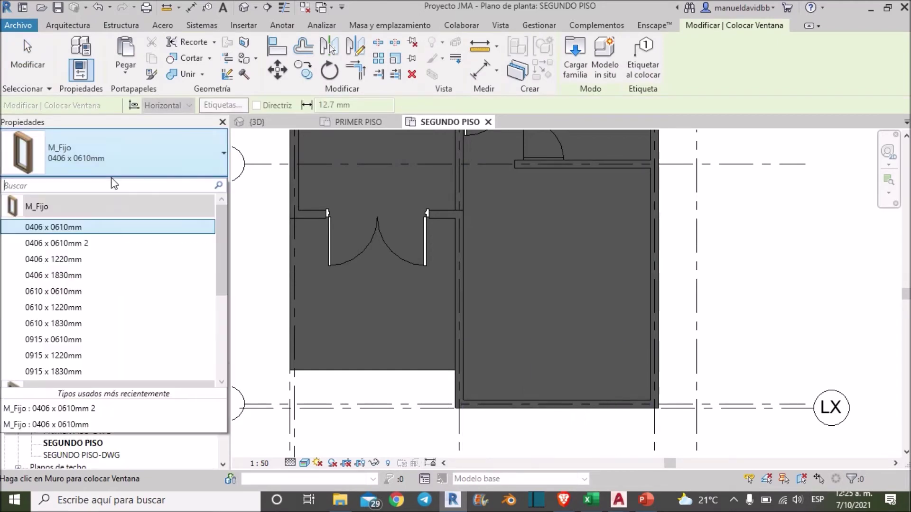
pyautogui.click(112, 244)
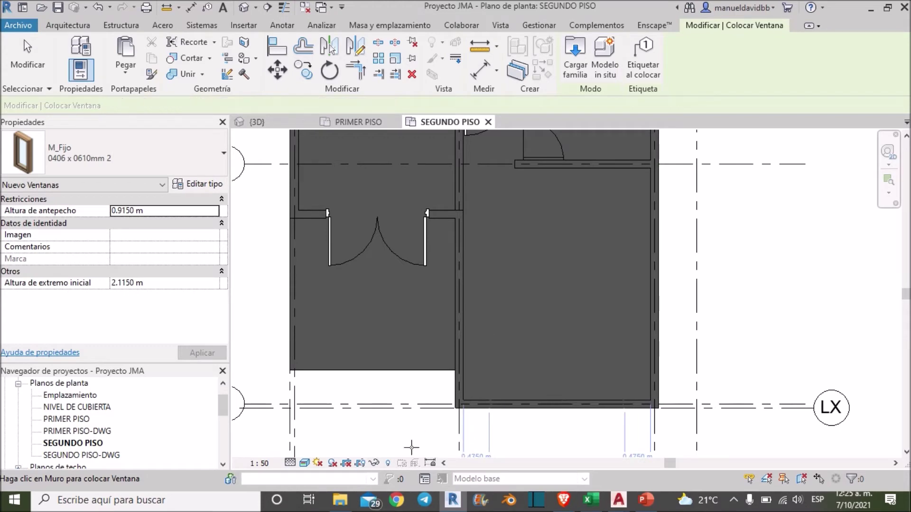
pyautogui.click(305, 463)
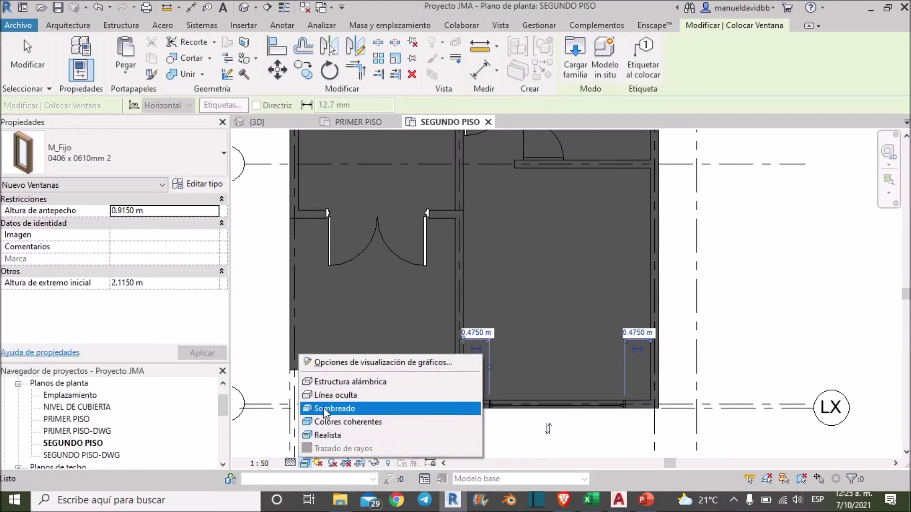
# Use hidden-line display and place the wide fixed window in the top wall near grid 13.
pyautogui.click(323, 395)
pyautogui.scroll(-2, 691, 402)
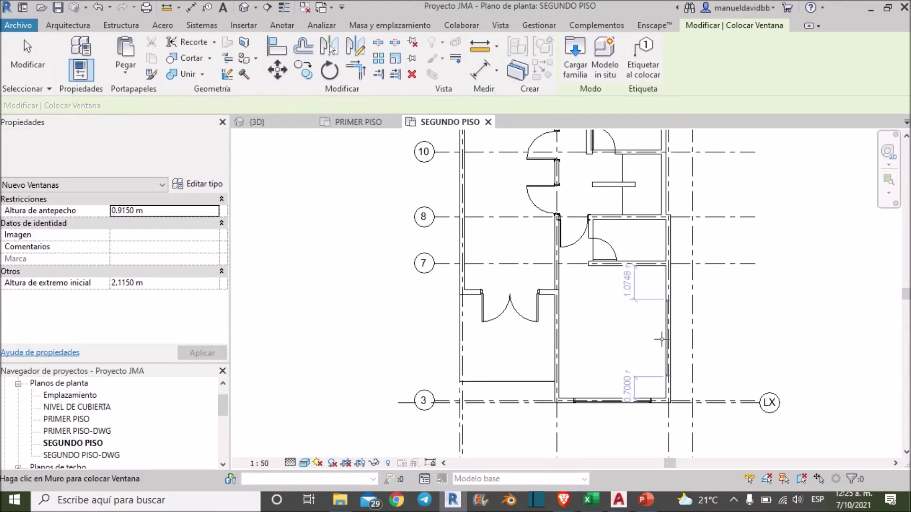
pyautogui.scroll(1, 663, 340)
pyautogui.moveTo(595, 276); pyautogui.dragTo(646, 413, button='middle')
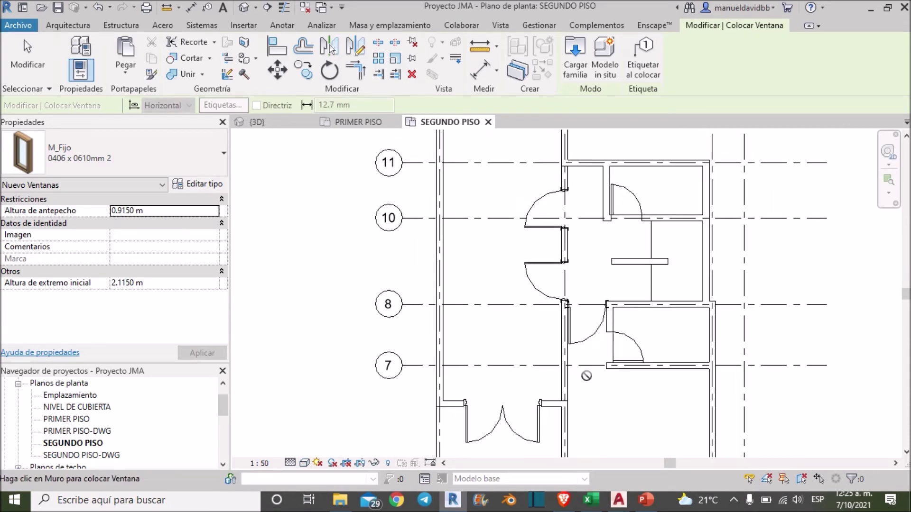
pyautogui.scroll(-1, 490, 283)
pyautogui.scroll(1, 475, 285)
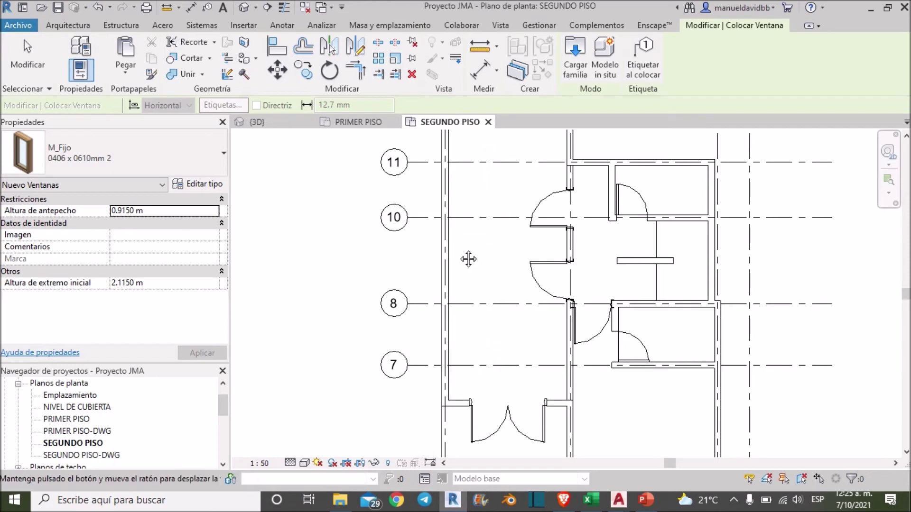
pyautogui.moveTo(466, 231); pyautogui.dragTo(496, 415, button='middle')
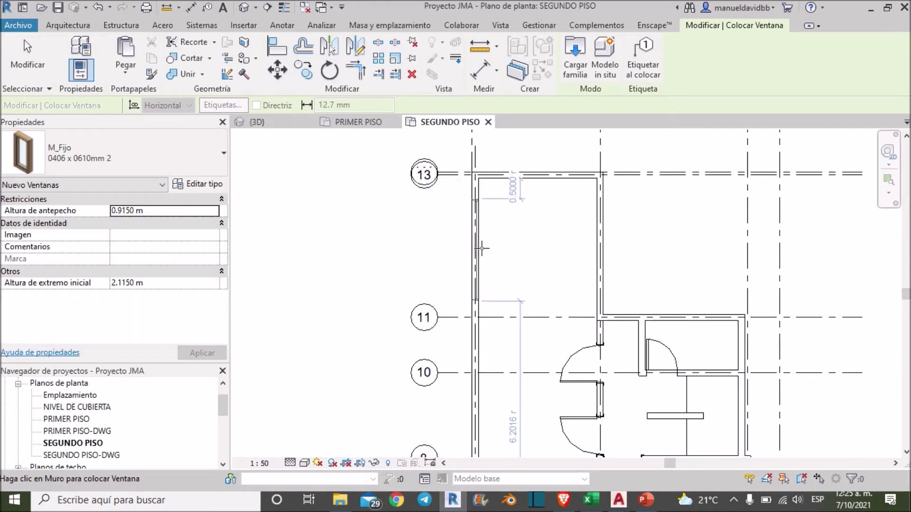
pyautogui.click(542, 181)
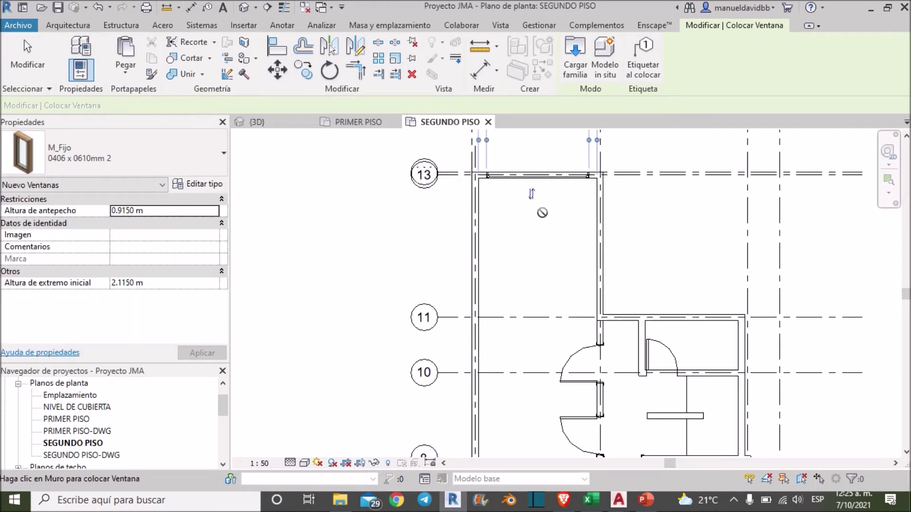
pyautogui.moveTo(543, 291); pyautogui.dragTo(548, 240, button='middle')
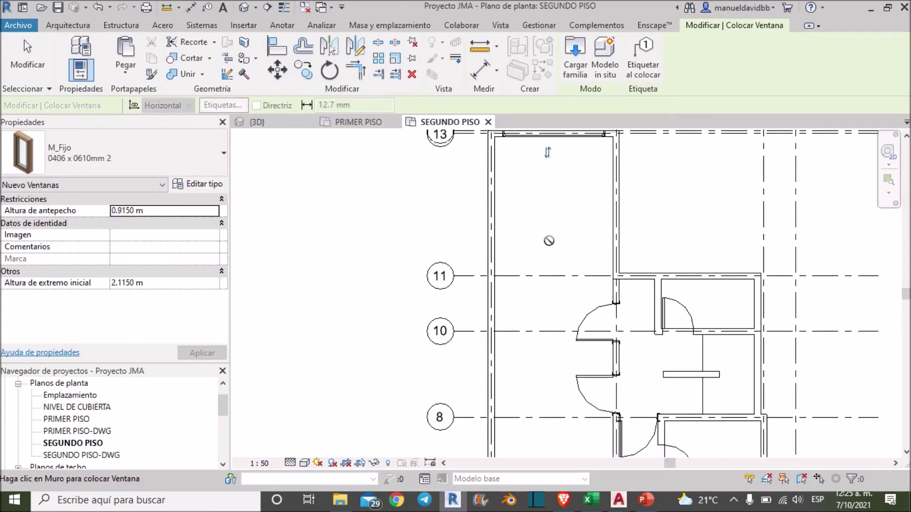
pyautogui.doubleClick(74, 456)
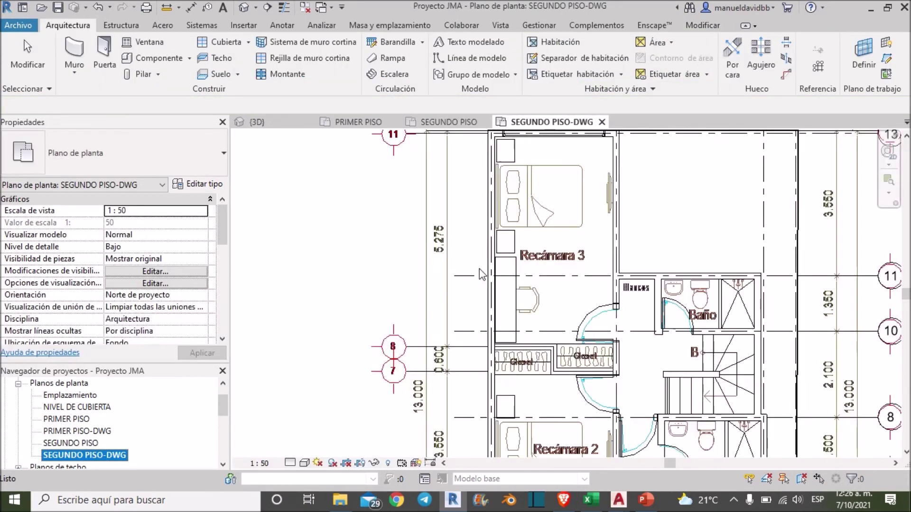
# Zoom into the two closets between the bedrooms on the SEGUNDO PISO-DWG plan.
pyautogui.scroll(-1, 493, 294)
pyautogui.scroll(-2, 490, 323)
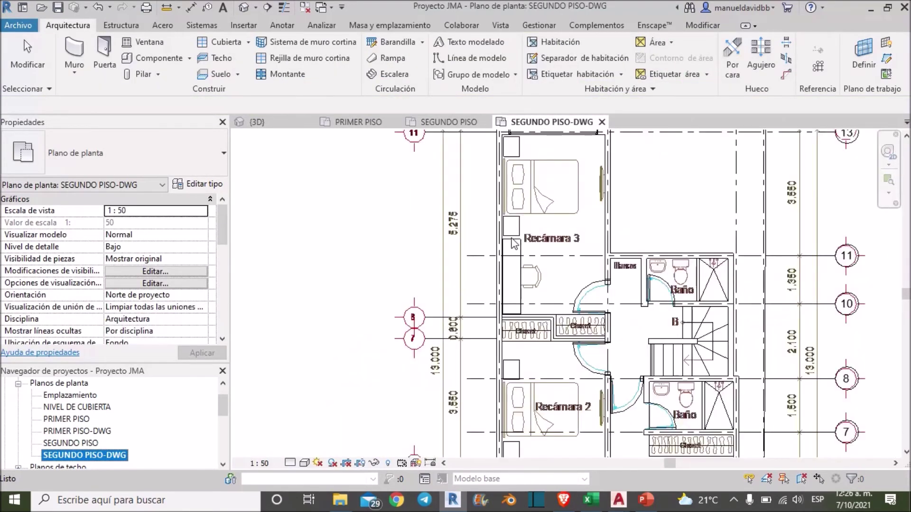
pyautogui.scroll(-1, 487, 356)
pyautogui.scroll(2, 607, 373)
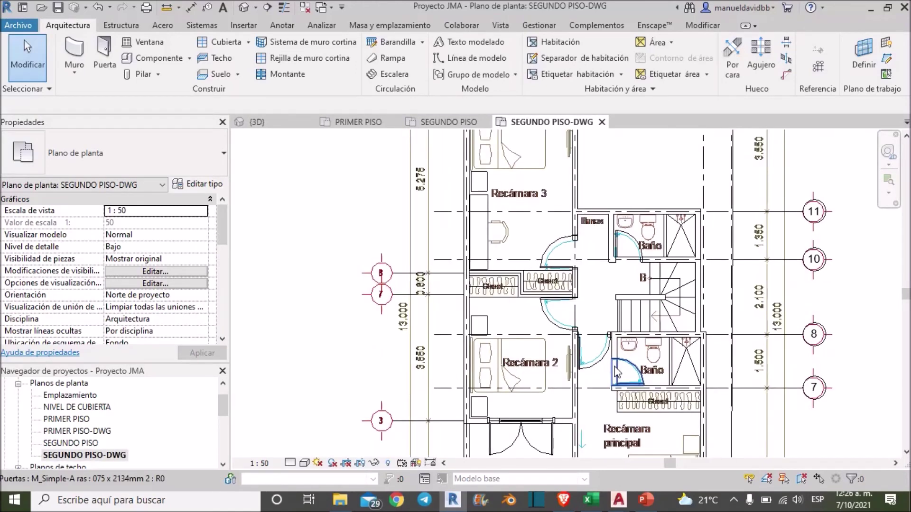
pyautogui.scroll(2, 571, 288)
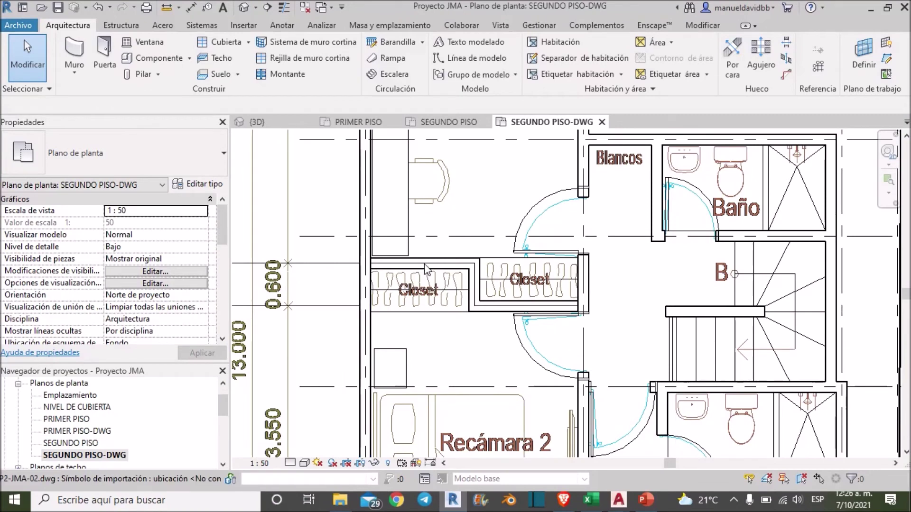
pyautogui.scroll(1, 422, 264)
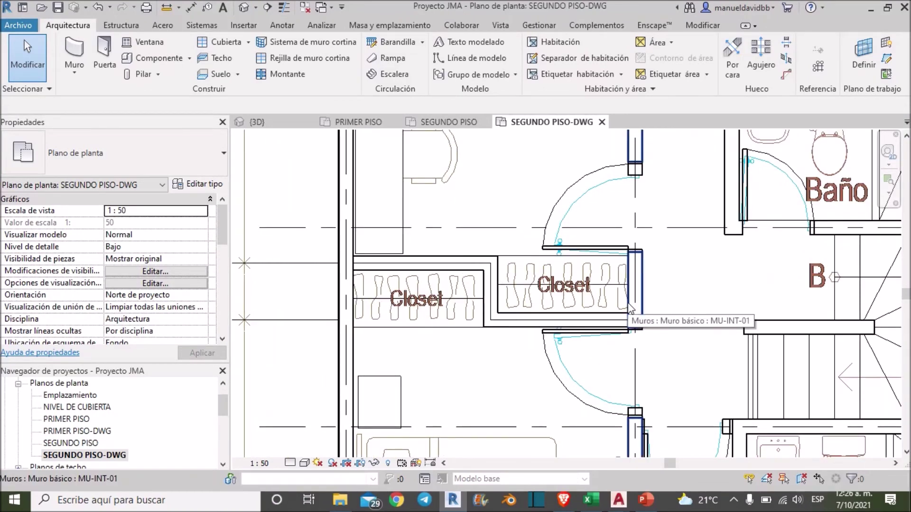
pyautogui.click(77, 49)
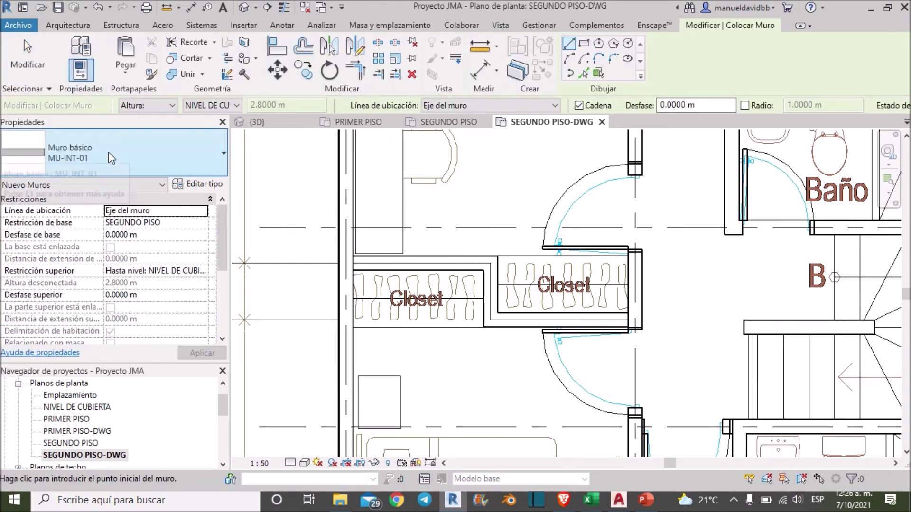
# Trace MU-INT-01 wall segments from the left closet corner across to the right closet's corner.
pyautogui.click(352, 261)
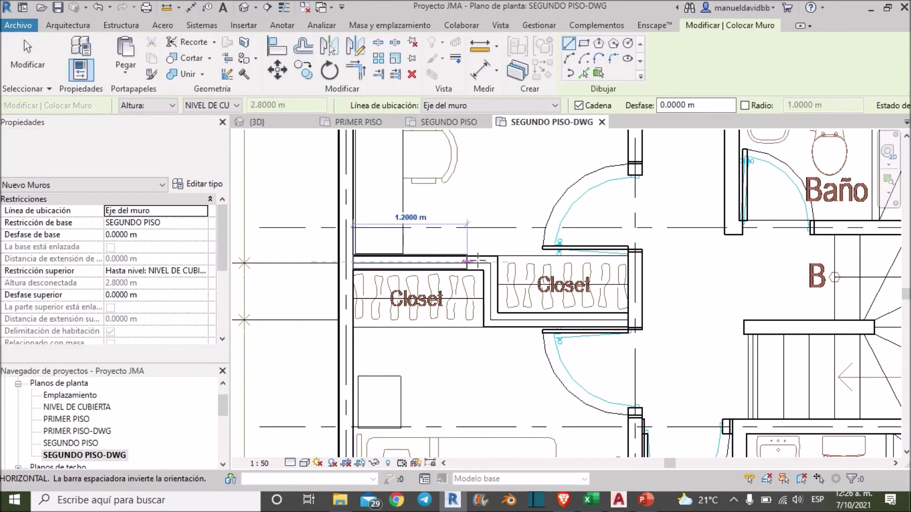
pyautogui.scroll(3, 487, 264)
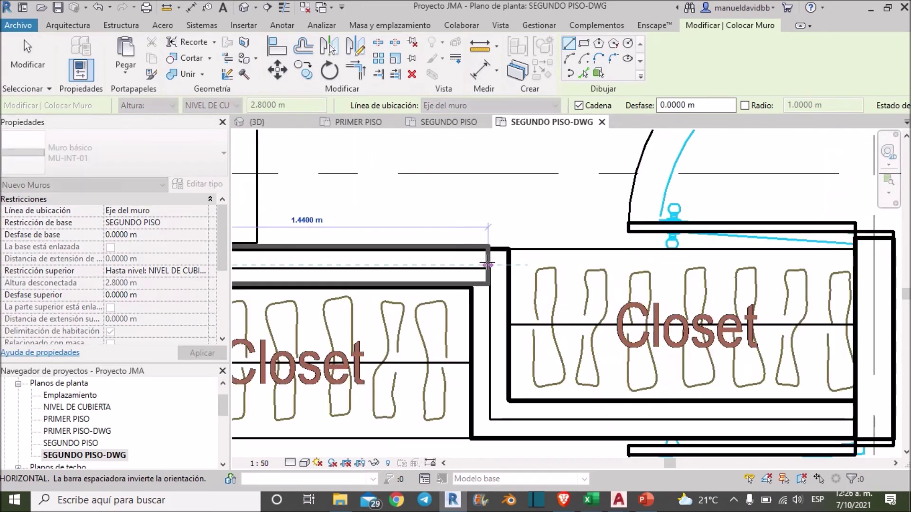
pyautogui.click(489, 386)
pyautogui.scroll(-3, 489, 386)
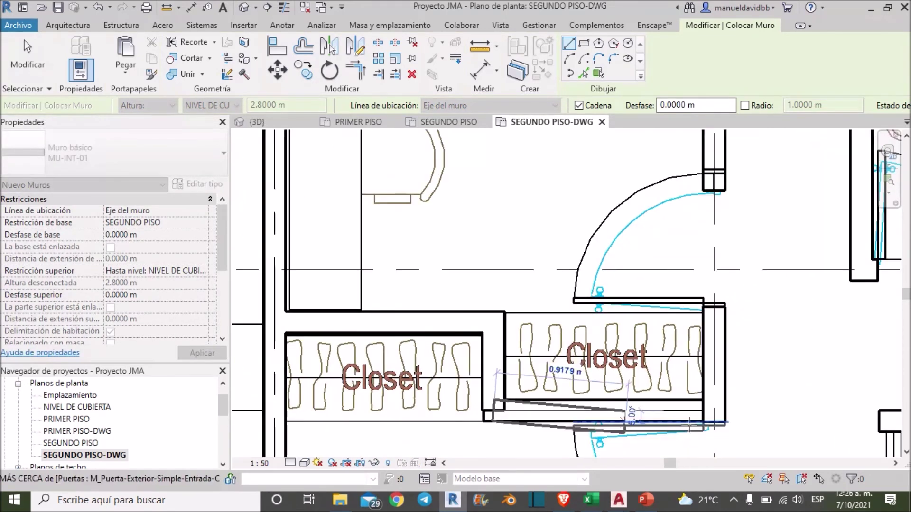
pyautogui.click(709, 387)
pyautogui.press('Escape')
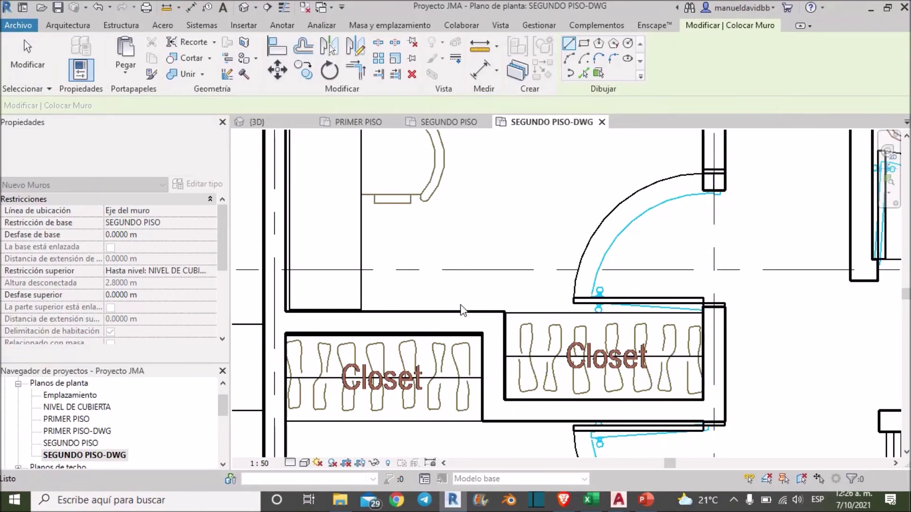
pyautogui.press('Escape')
pyautogui.scroll(-2, 404, 235)
pyautogui.scroll(-1, 404, 236)
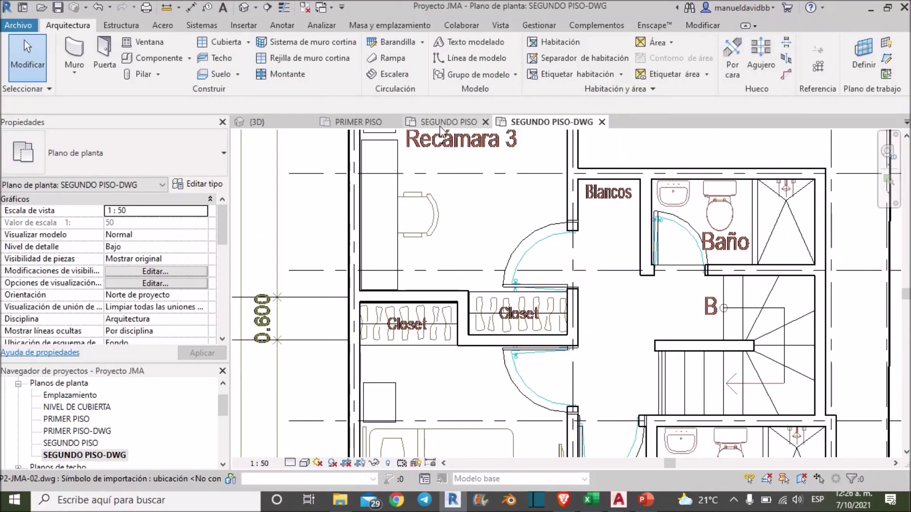
# Switch to the SEGUNDO PISO plan and check the door near grid 8.
pyautogui.click(449, 122)
pyautogui.scroll(2, 568, 392)
pyautogui.scroll(2, 573, 392)
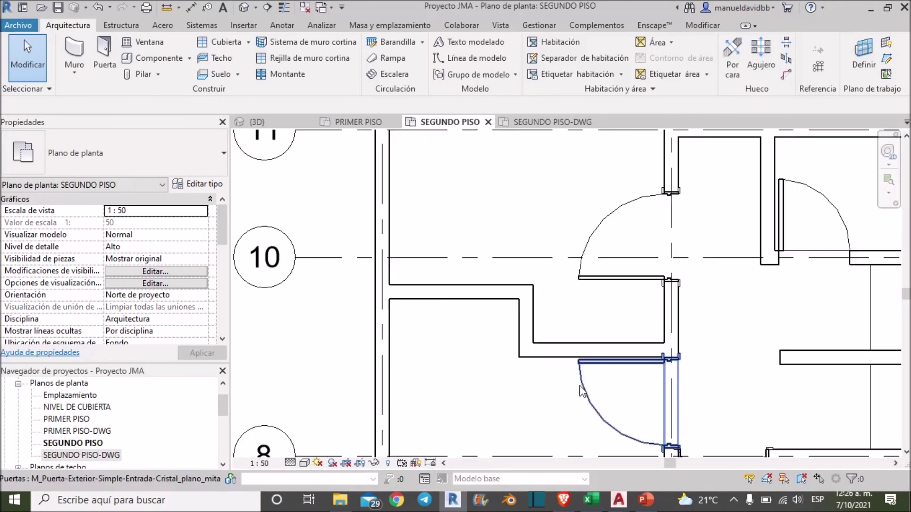
pyautogui.click(583, 394)
pyautogui.scroll(-3, 613, 314)
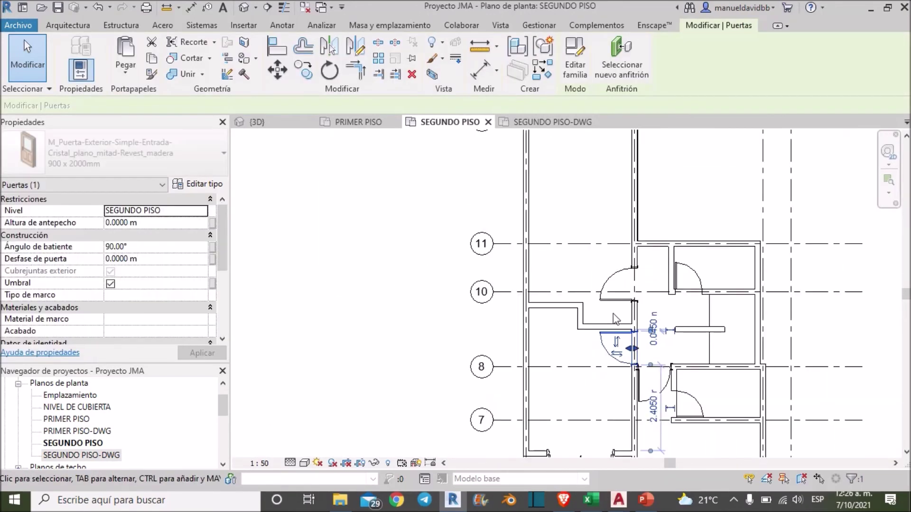
pyautogui.click(665, 215)
pyautogui.scroll(-1, 665, 216)
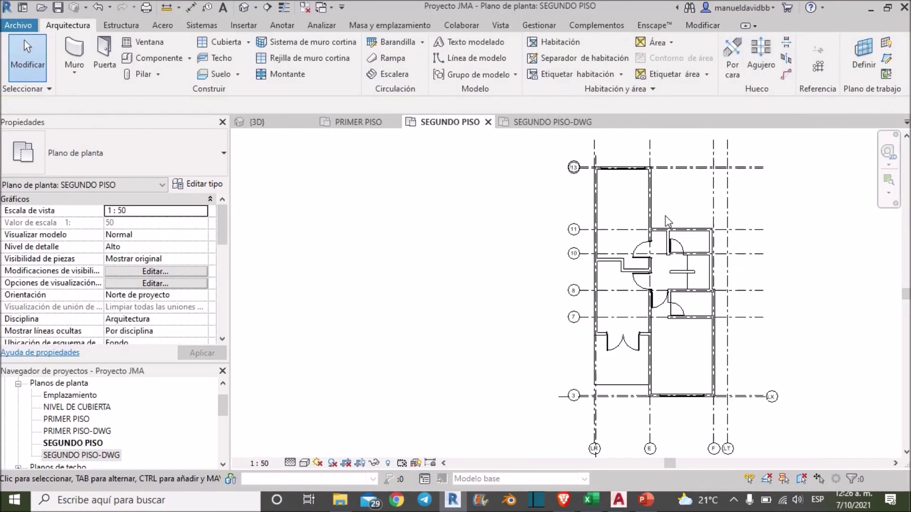
pyautogui.scroll(5, 665, 215)
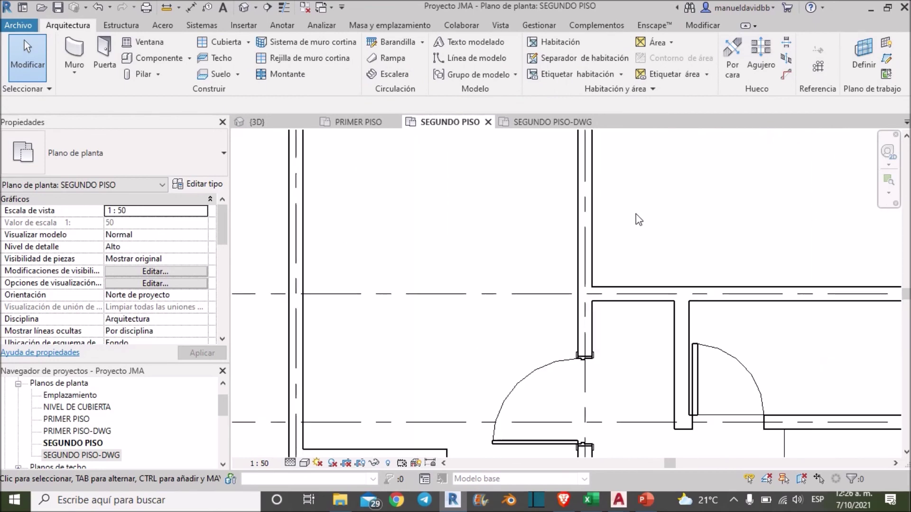
# Place an M_Fijo 0406 x 0610mm window in the horizontal wall, then view the house in 3D.
pyautogui.click(131, 47)
pyautogui.click(138, 157)
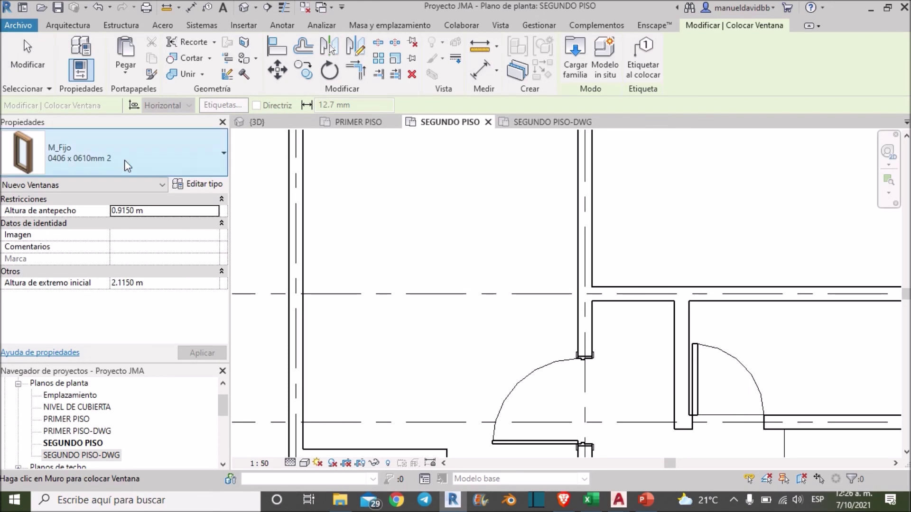
pyautogui.click(138, 156)
pyautogui.click(80, 223)
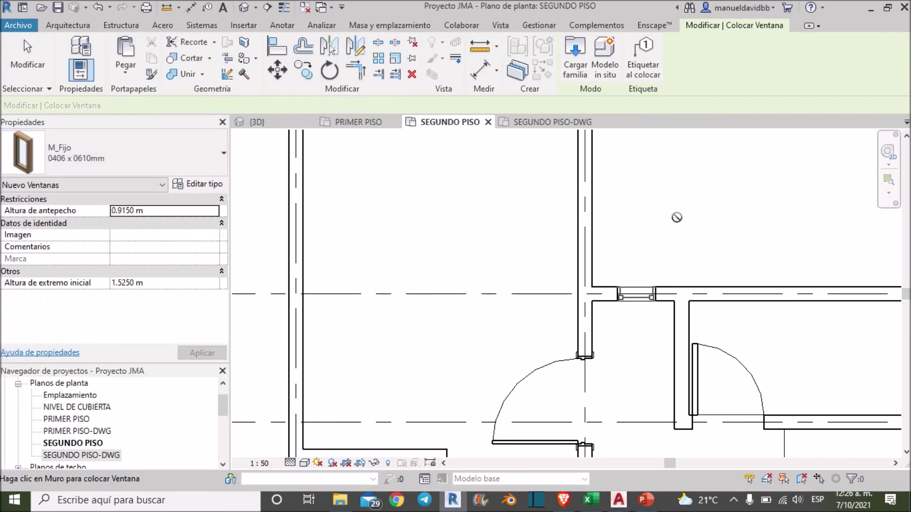
pyautogui.press('Escape')
pyautogui.press('Escape')
pyautogui.scroll(-3, 639, 233)
pyautogui.scroll(-2, 474, 213)
pyautogui.click(258, 122)
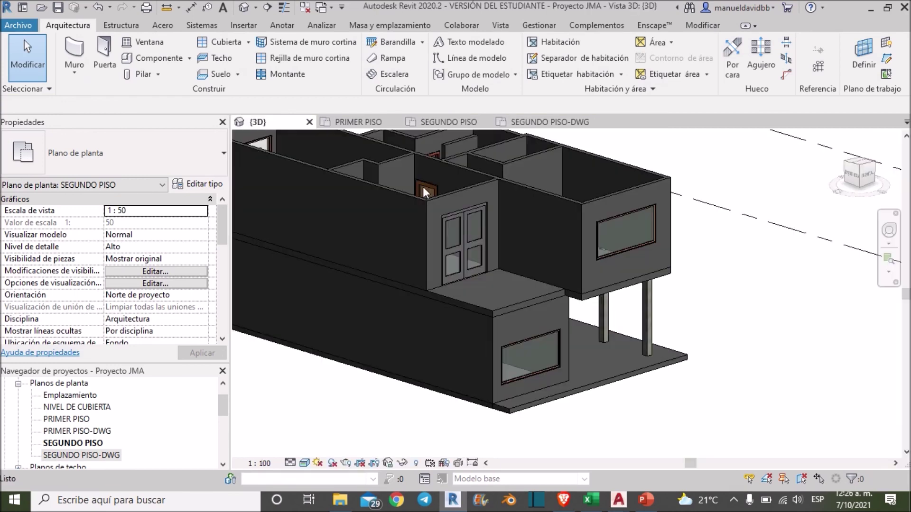
pyautogui.moveTo(840, 182)
pyautogui.mouseDown()
pyautogui.moveTo(704, 212)
pyautogui.moveTo(572, 167)
pyautogui.moveTo(470, 167)
pyautogui.mouseUp()
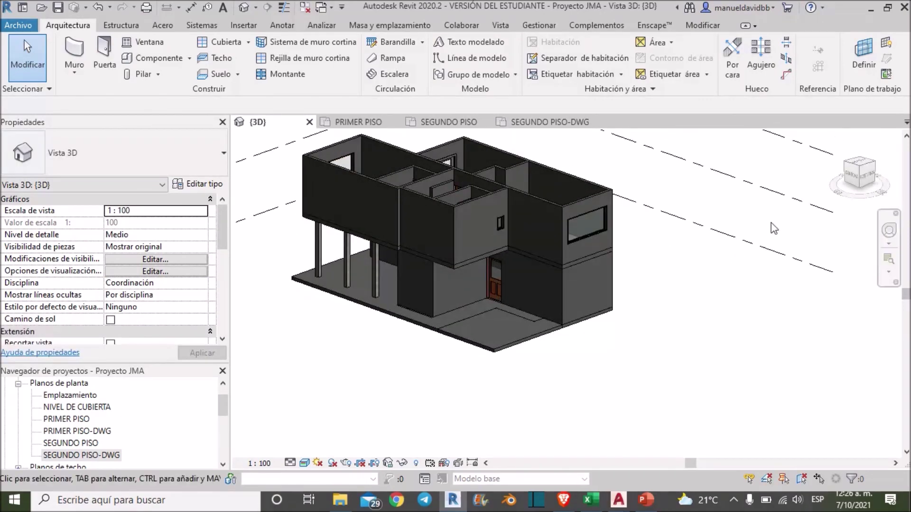
pyautogui.moveTo(866, 185)
pyautogui.mouseDown()
pyautogui.moveTo(349, 185)
pyautogui.moveTo(392, 170)
pyautogui.moveTo(364, 180)
pyautogui.moveTo(358, 204)
pyautogui.moveTo(408, 208)
pyautogui.moveTo(385, 179)
pyautogui.mouseUp()
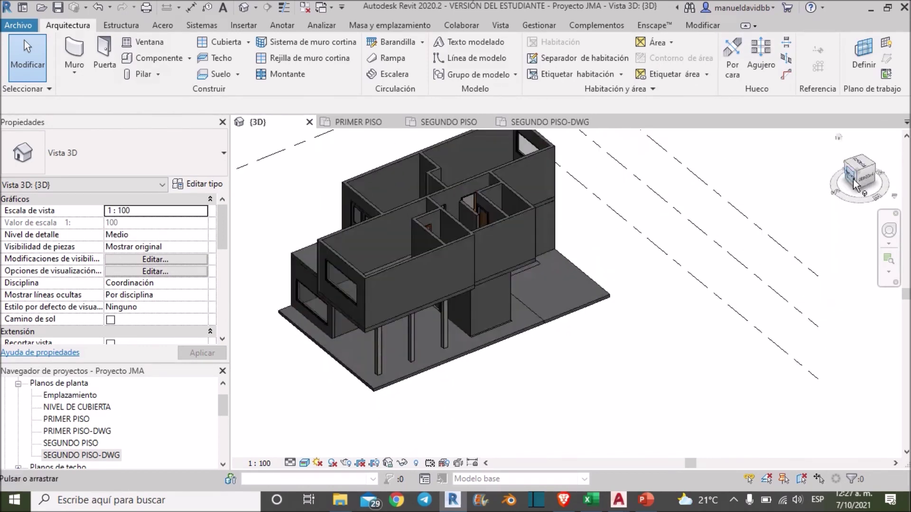